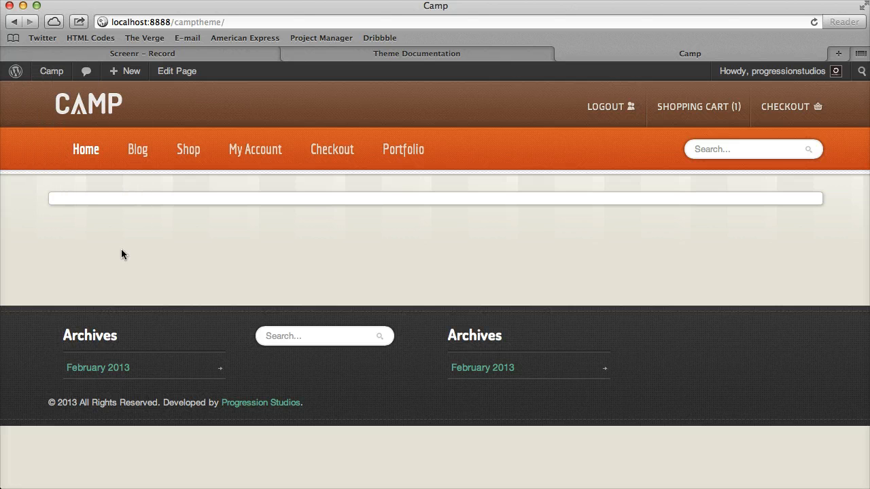
# Start a new portfolio post from the site's dashboard and title it Slide 1.
pyautogui.moveTo(61, 78)
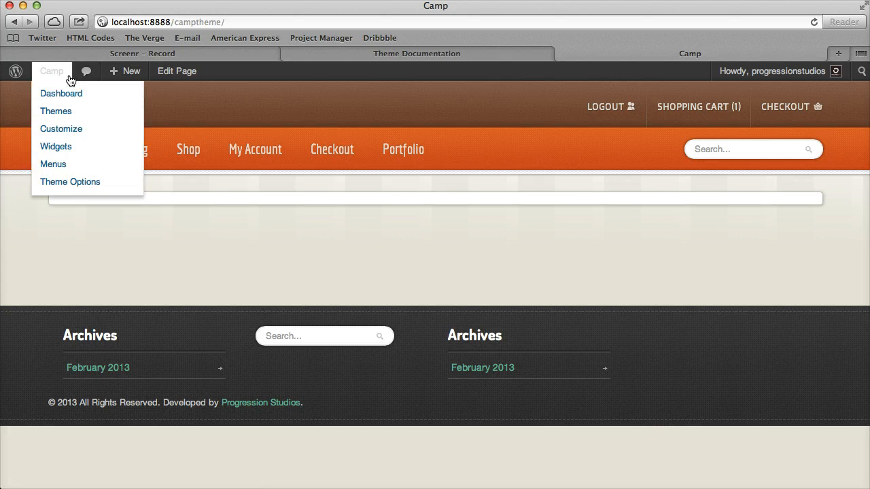
pyautogui.click(60, 80)
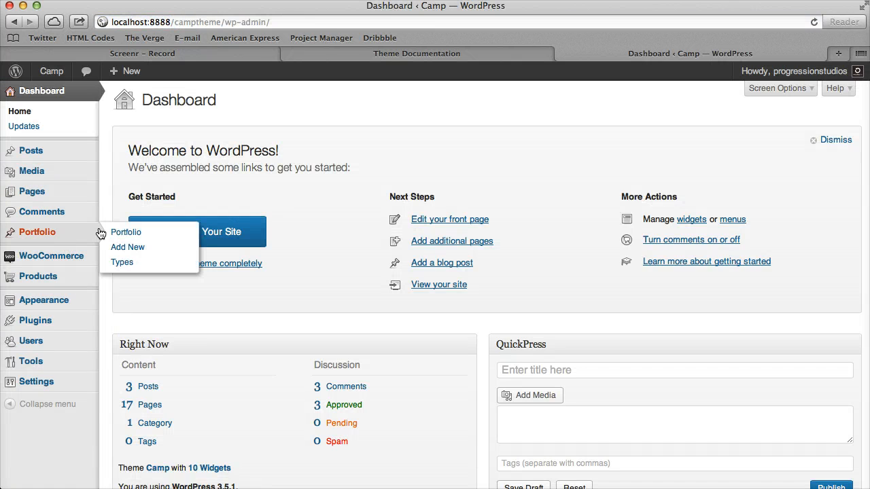
pyautogui.click(93, 232)
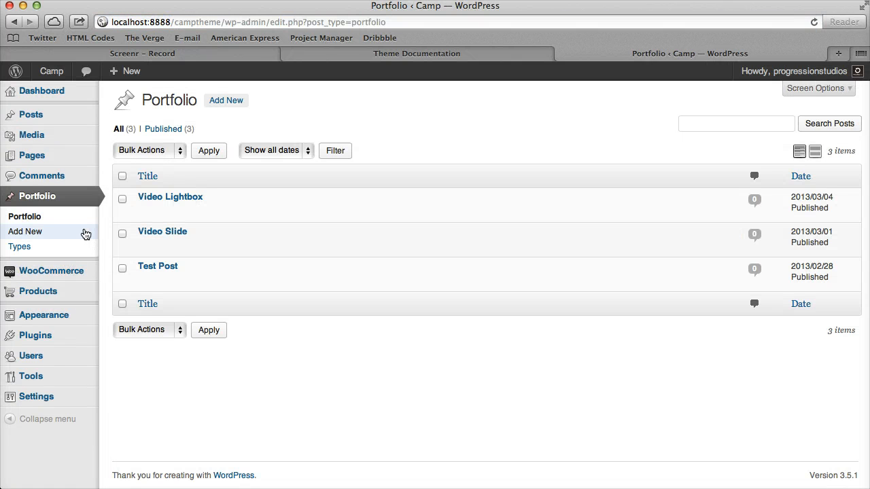
pyautogui.click(14, 233)
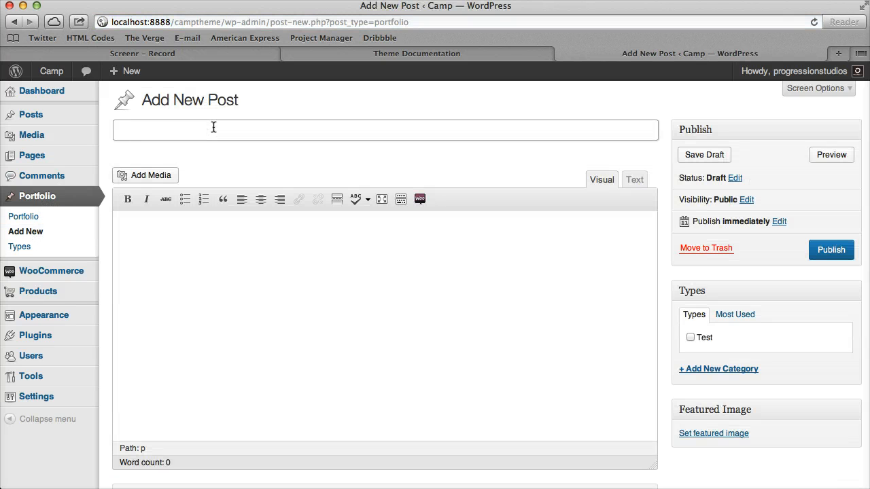
pyautogui.click(297, 281)
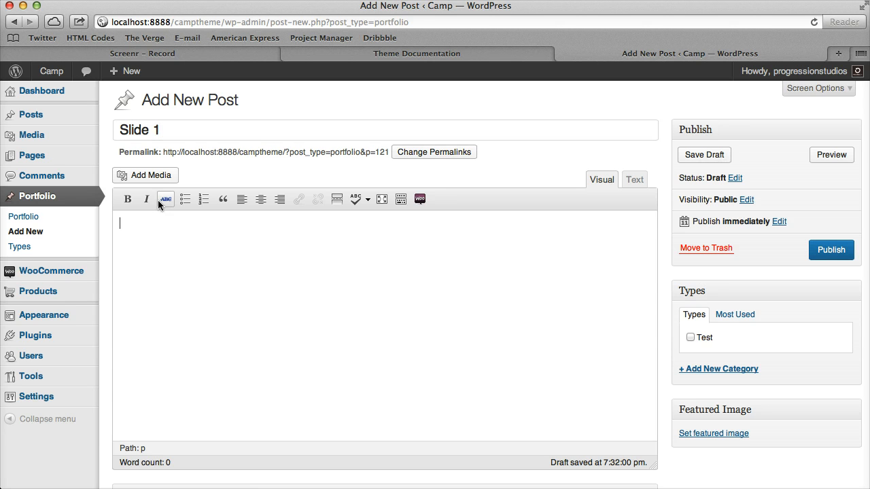
# Upload the image shutterstock_72119344.jpg to the media library and set it as the post's featured image.
pyautogui.click(150, 178)
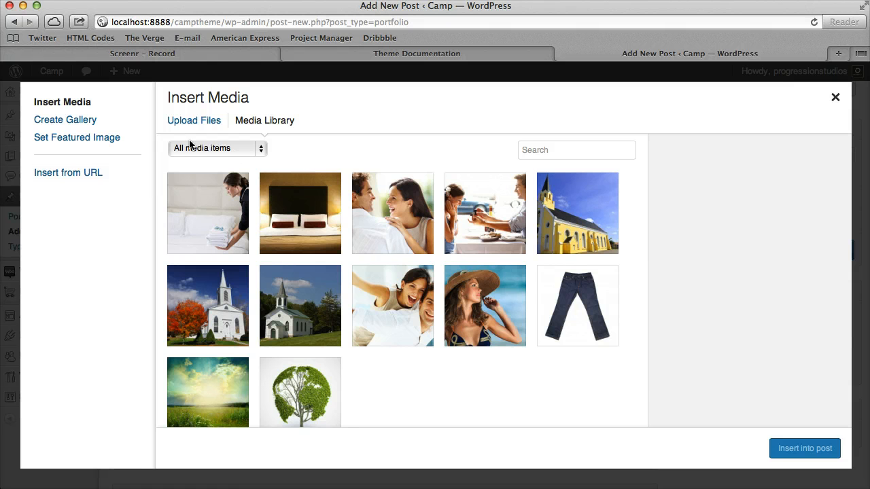
pyautogui.moveTo(869, 204); pyautogui.dragTo(428, 248)
pyautogui.click(374, 100)
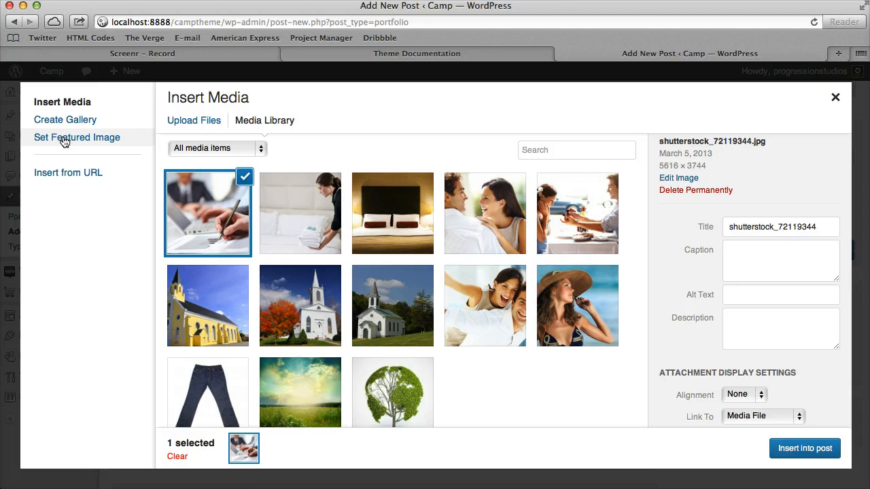
pyautogui.click(63, 141)
pyautogui.click(196, 207)
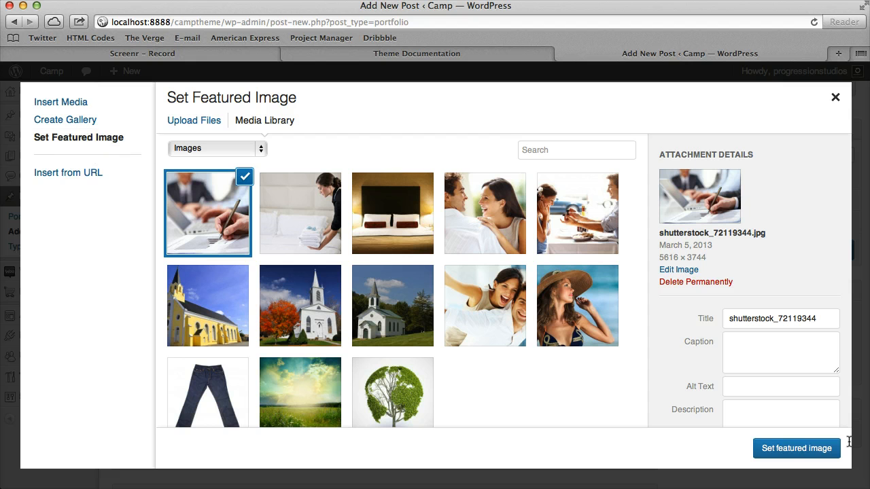
pyautogui.click(780, 449)
# Add a new portfolio type named slider to the Slide 1 post and publish the post.
pyautogui.scroll(-5, 703, 383)
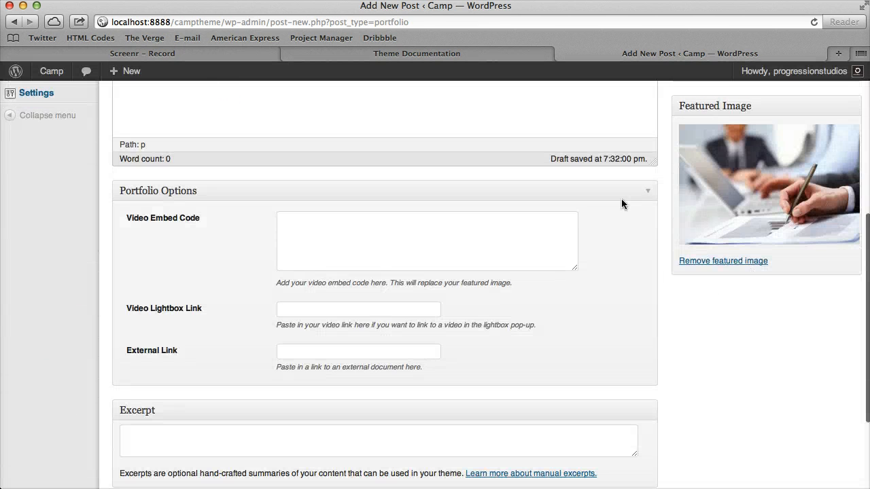
pyautogui.scroll(3, 707, 199)
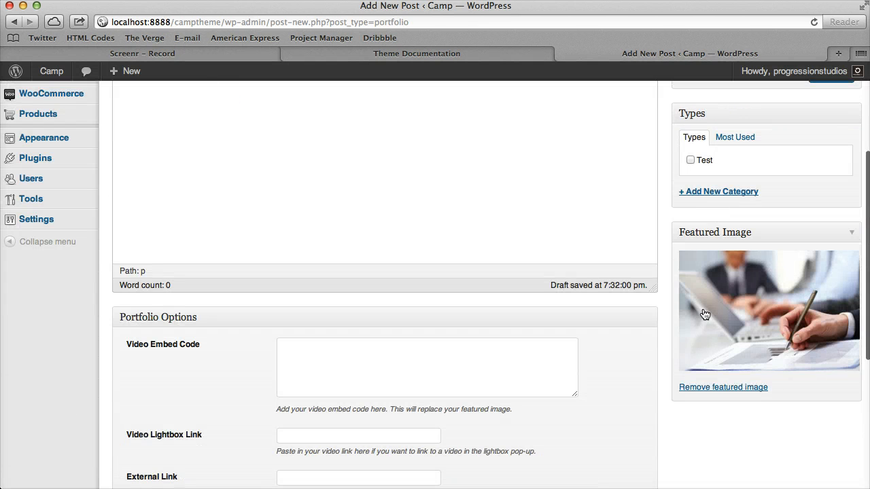
pyautogui.scroll(4, 700, 265)
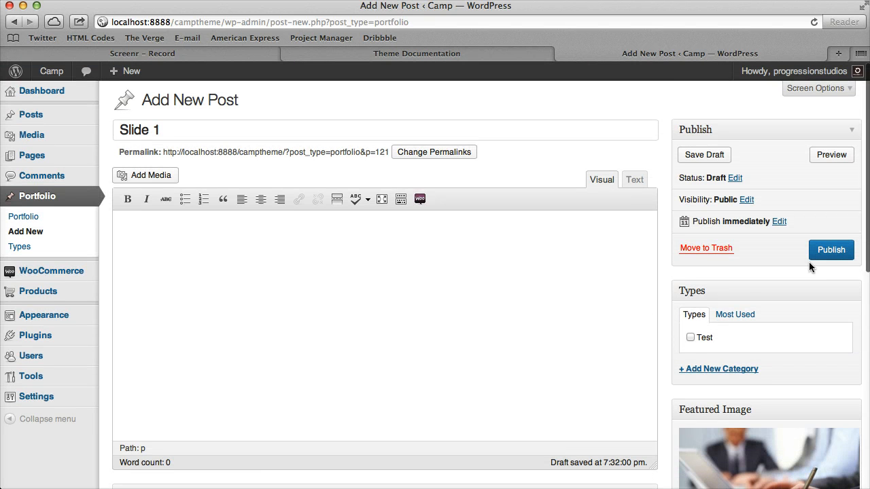
pyautogui.click(698, 369)
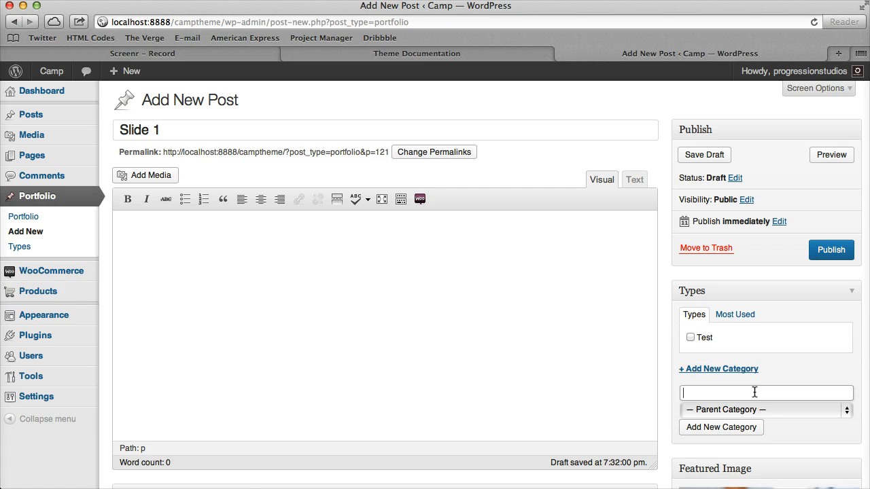
pyautogui.click(747, 428)
pyautogui.click(830, 249)
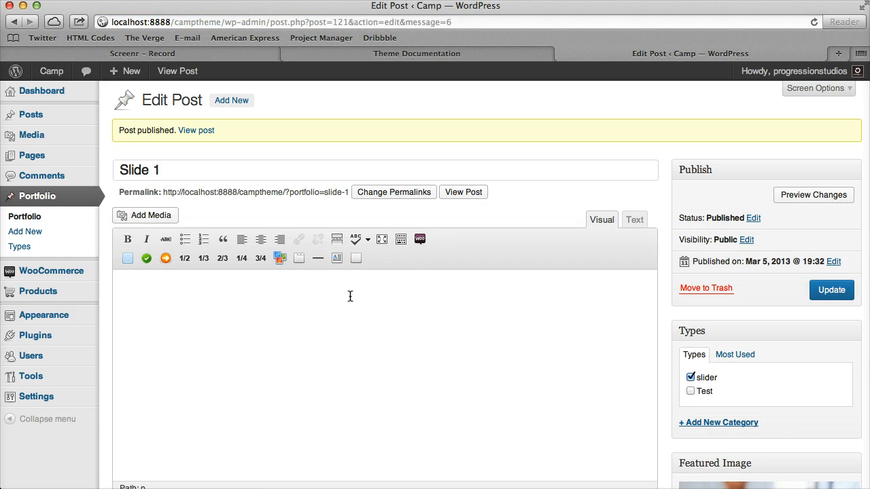
pyautogui.moveTo(125, 178); pyautogui.dragTo(174, 170)
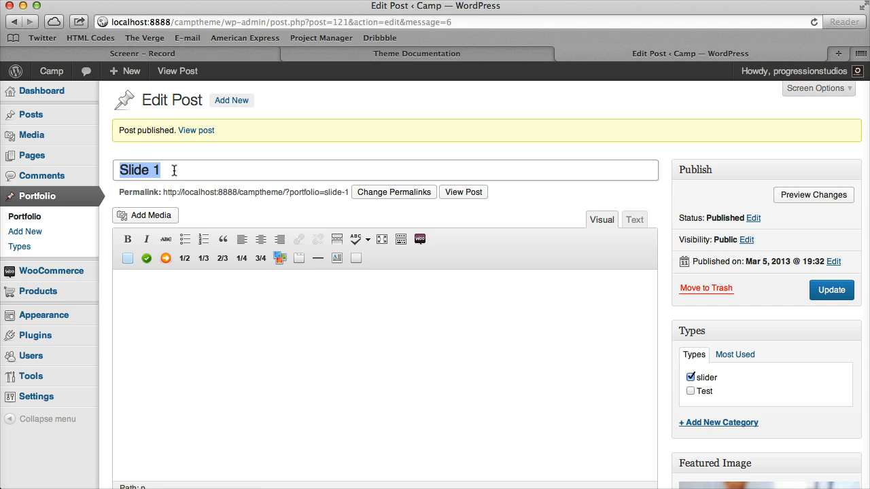
pyautogui.click(242, 317)
pyautogui.scroll(-5, 258, 330)
pyautogui.scroll(4, 718, 311)
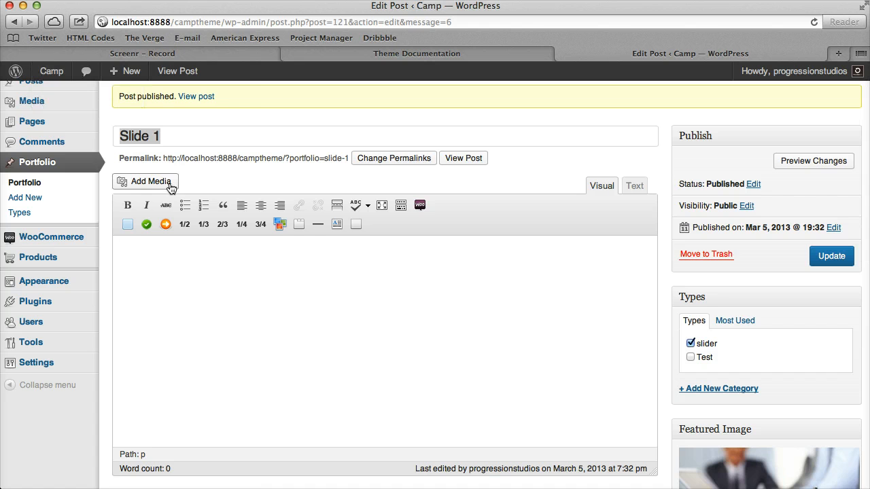
# Open the site's front page in a separate browser tab and return to the Slide 1 post editor.
pyautogui.rightClick(66, 65)
pyautogui.click(136, 83)
pyautogui.click(688, 54)
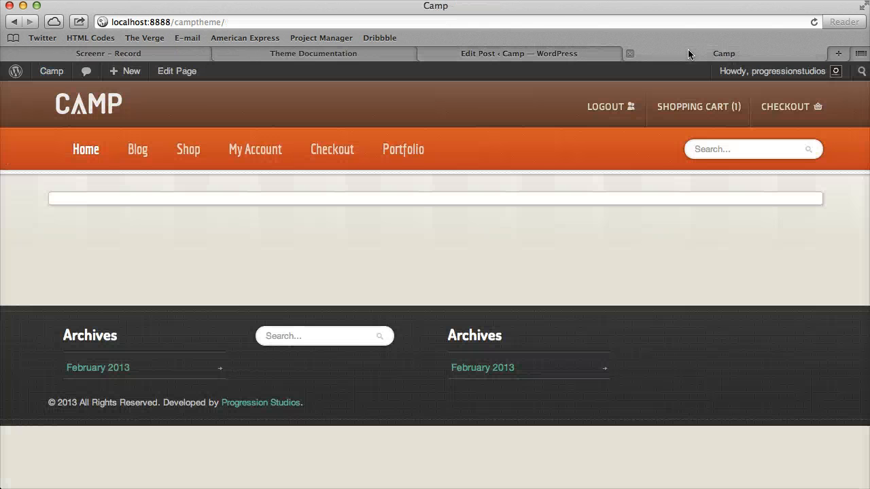
pyautogui.click(585, 48)
pyautogui.scroll(3, 236, 232)
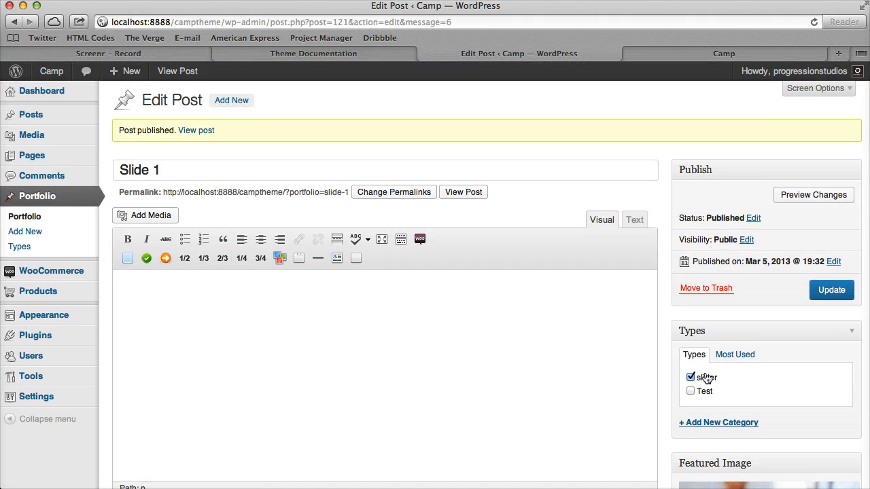
pyautogui.click(163, 175)
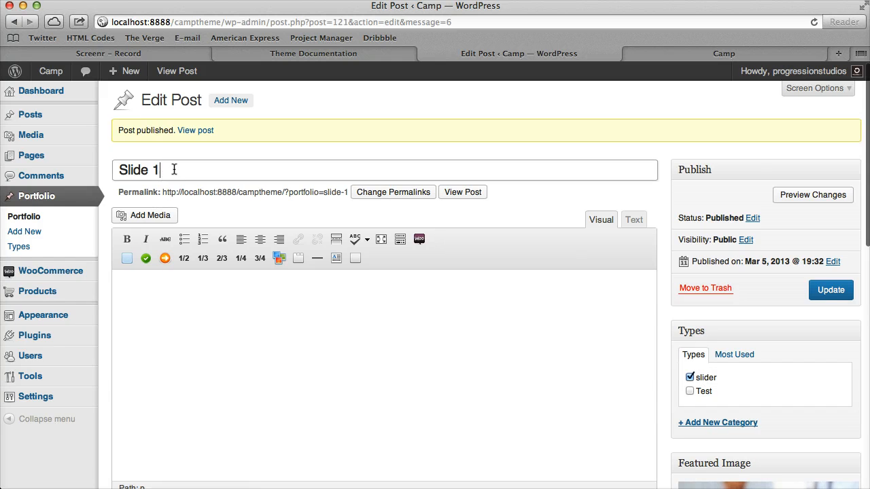
# Open the Homepage page for editing from the list of all pages.
pyautogui.click(64, 159)
pyautogui.scroll(-5, 152, 189)
pyautogui.scroll(-5, 152, 188)
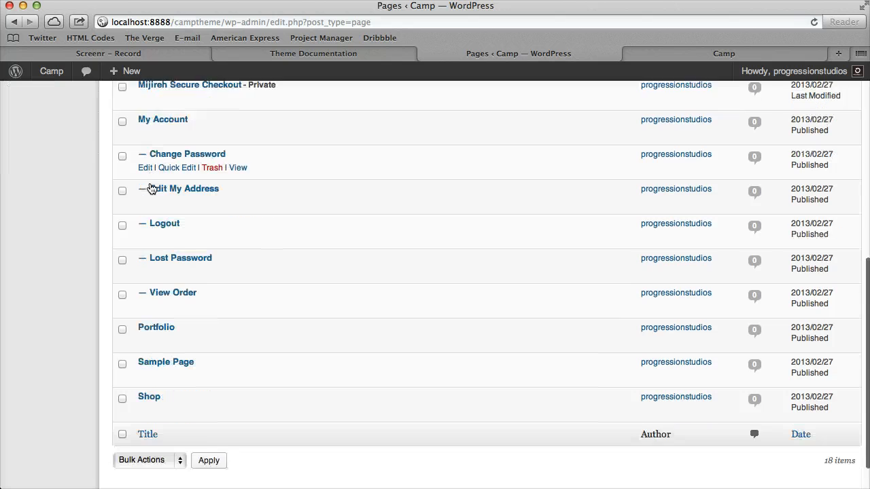
pyautogui.scroll(5, 155, 201)
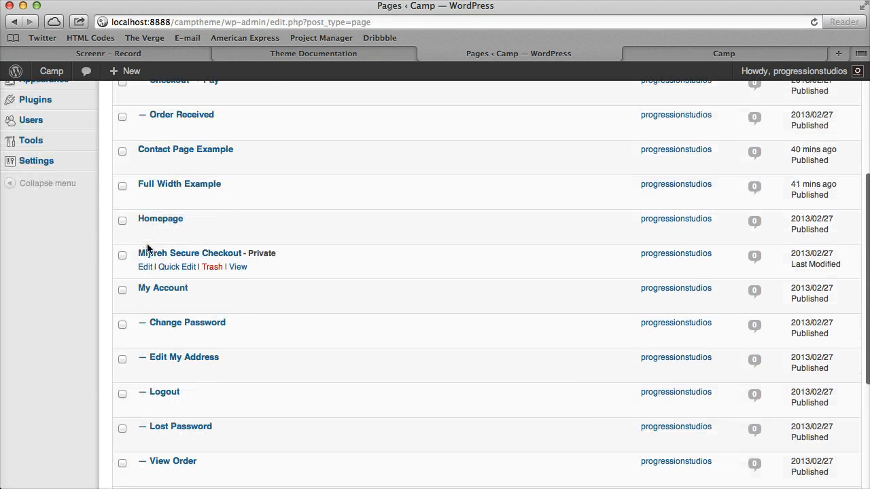
pyautogui.click(142, 231)
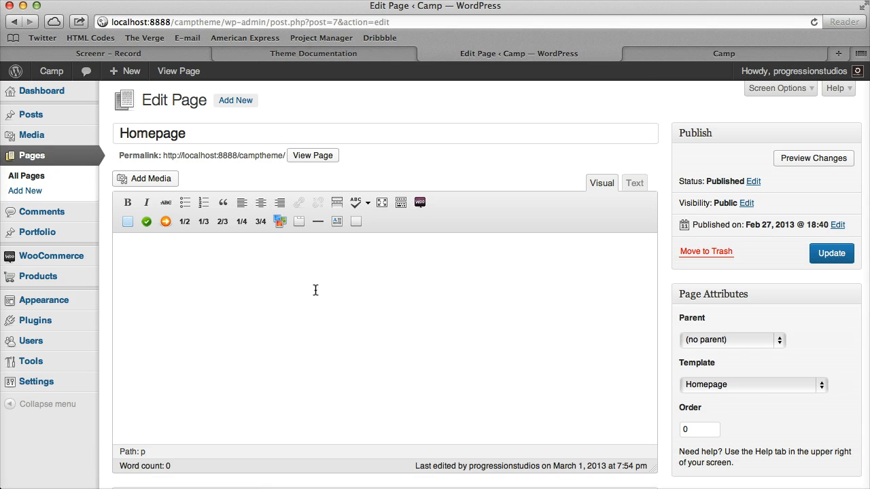
# Set the Homepage's Portfolio Category to slider in its page options and update the page.
pyautogui.scroll(-5, 276, 288)
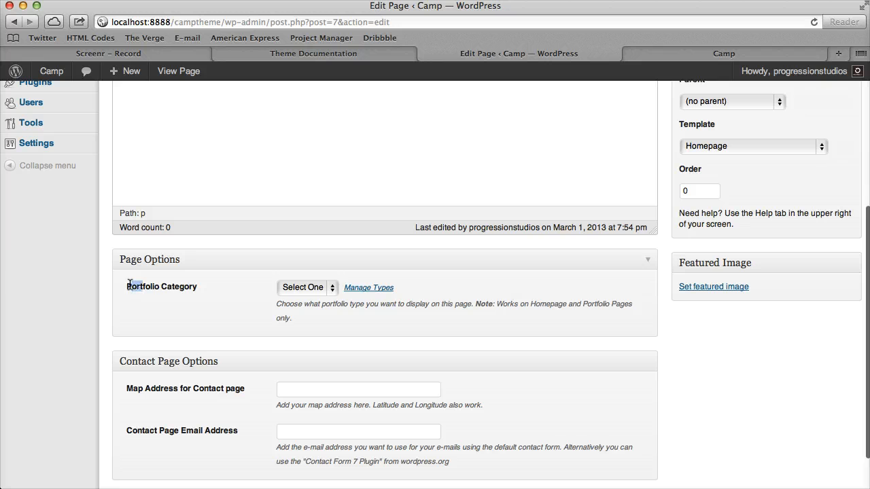
pyautogui.moveTo(130, 286); pyautogui.dragTo(207, 289)
pyautogui.click(218, 300)
pyautogui.click(303, 289)
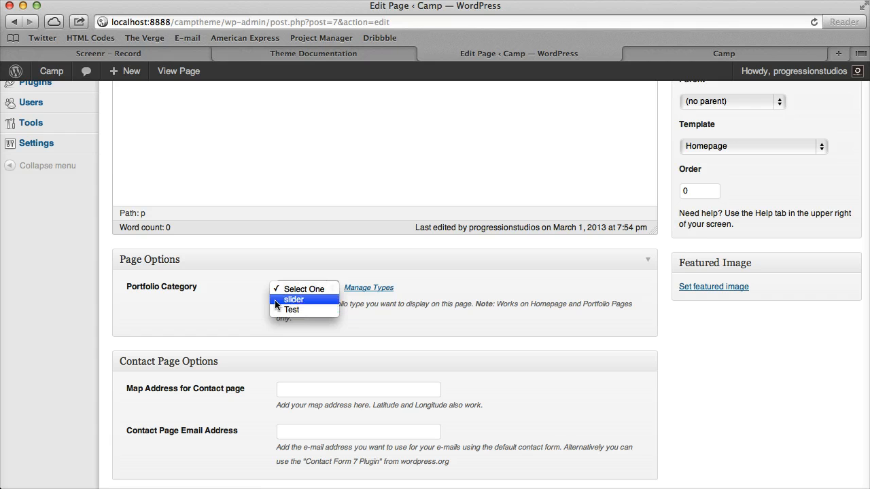
pyautogui.click(289, 301)
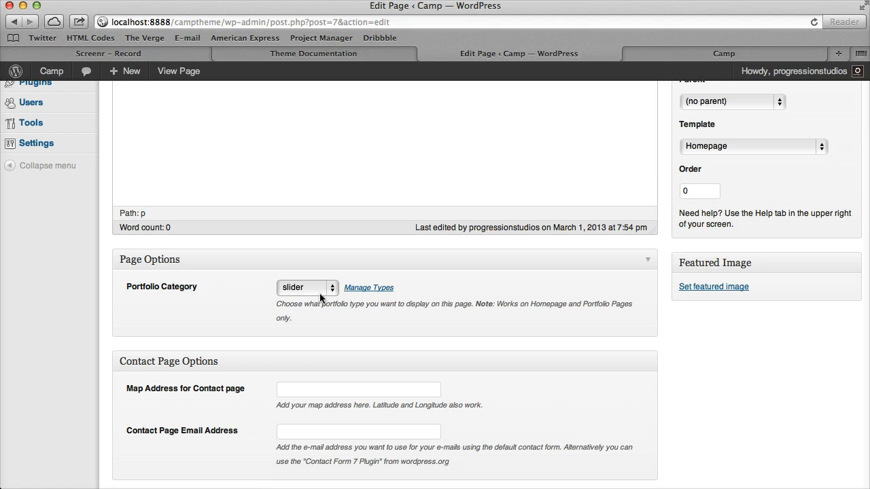
pyautogui.scroll(5, 315, 299)
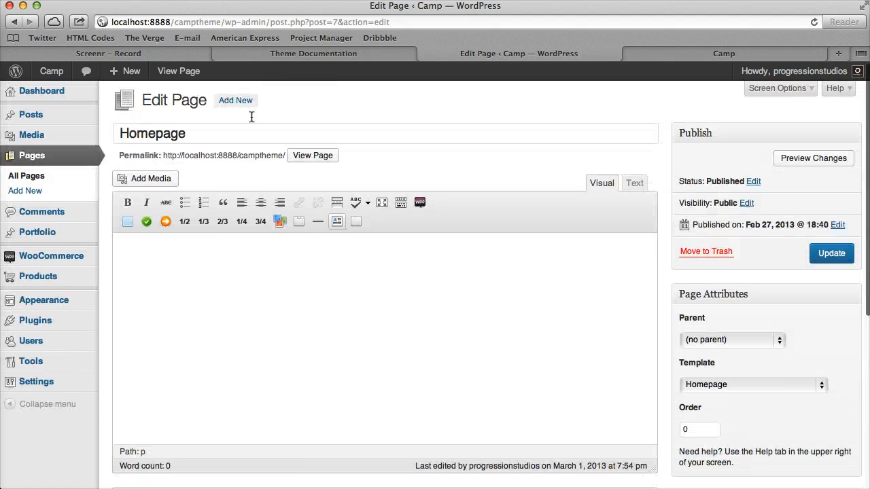
pyautogui.scroll(-5, 282, 252)
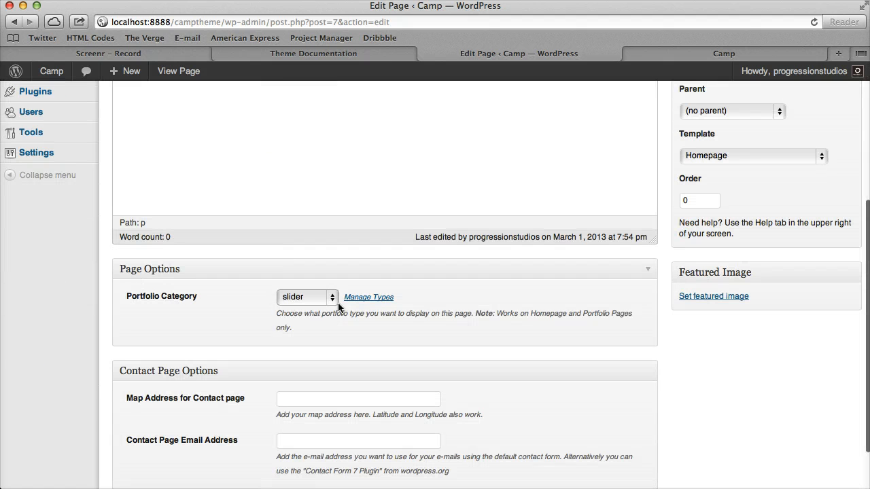
pyautogui.scroll(5, 170, 304)
pyautogui.click(832, 257)
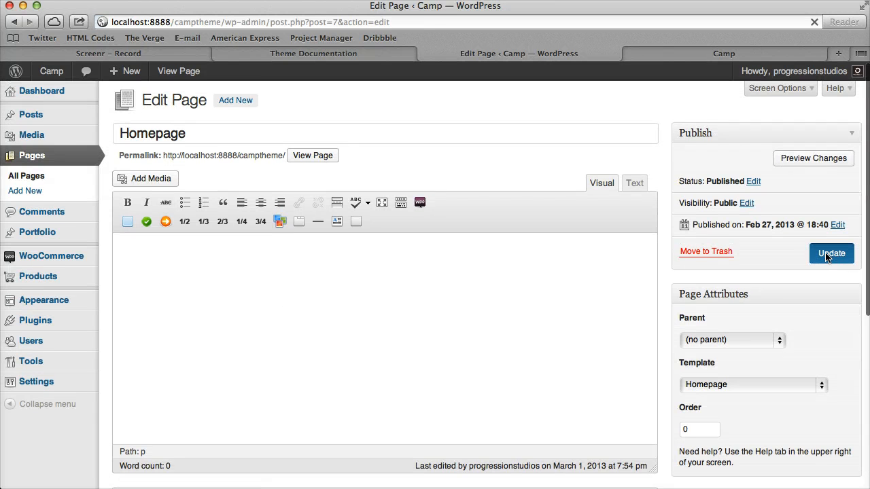
# Reload the site's front page to check the slider area, and return to the page editor.
pyautogui.click(707, 56)
pyautogui.click(814, 22)
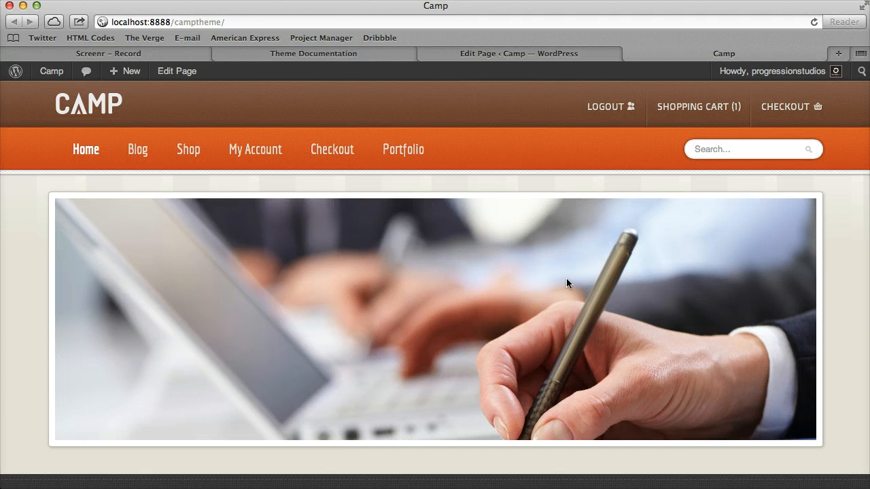
pyautogui.click(554, 49)
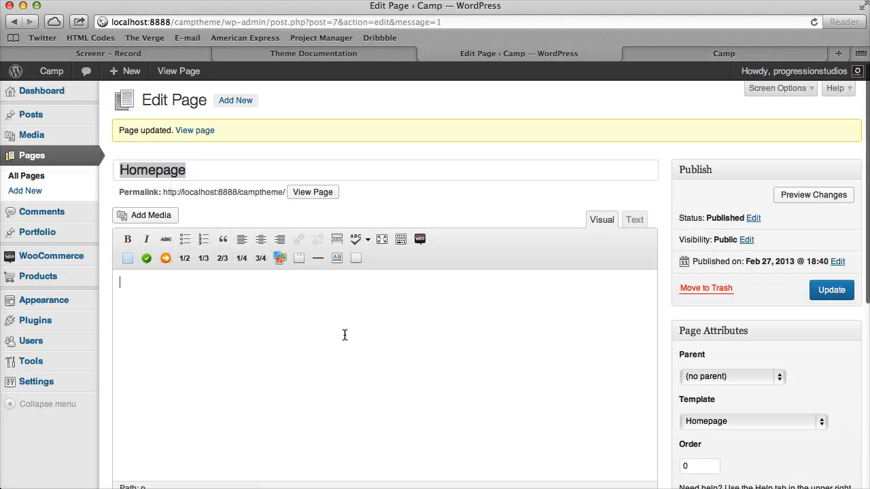
# Review the title and the Portfolio Category choice of the Homepage page.
pyautogui.click(204, 167)
pyautogui.click(317, 111)
pyautogui.scroll(-5, 325, 150)
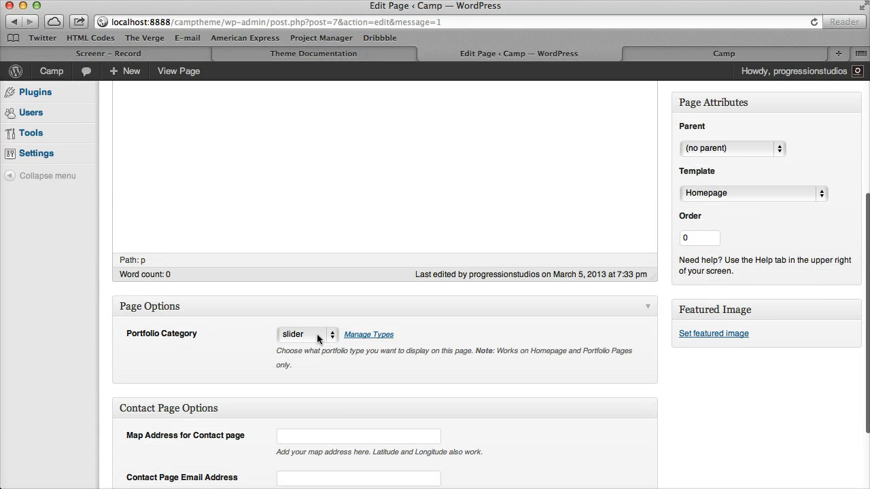
pyautogui.click(318, 335)
pyautogui.click(299, 340)
pyautogui.scroll(5, 235, 344)
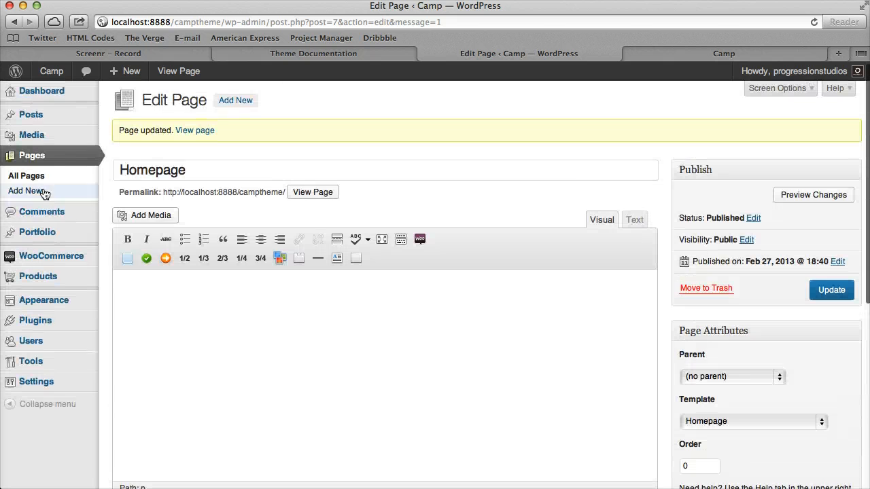
pyautogui.moveTo(41, 233)
pyautogui.click(834, 294)
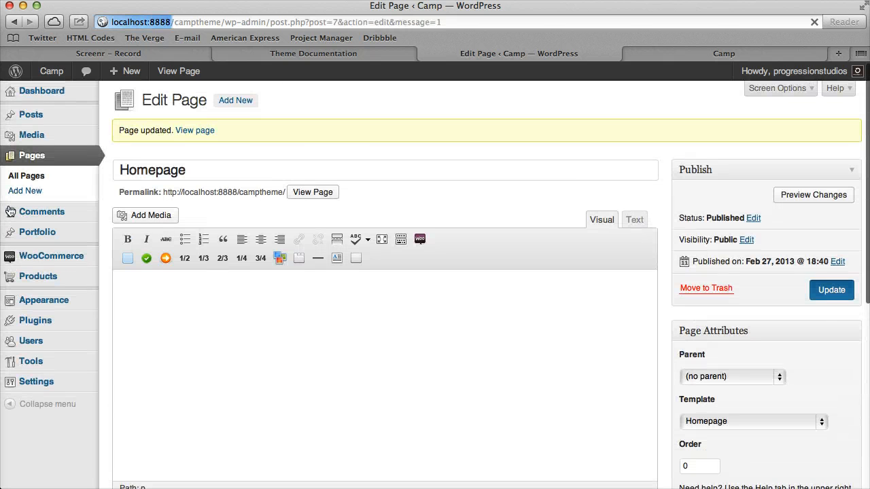
# Check the type assigned to the Slide 1 portfolio post, and start a new portfolio post titled Slide 2.
pyautogui.click(80, 235)
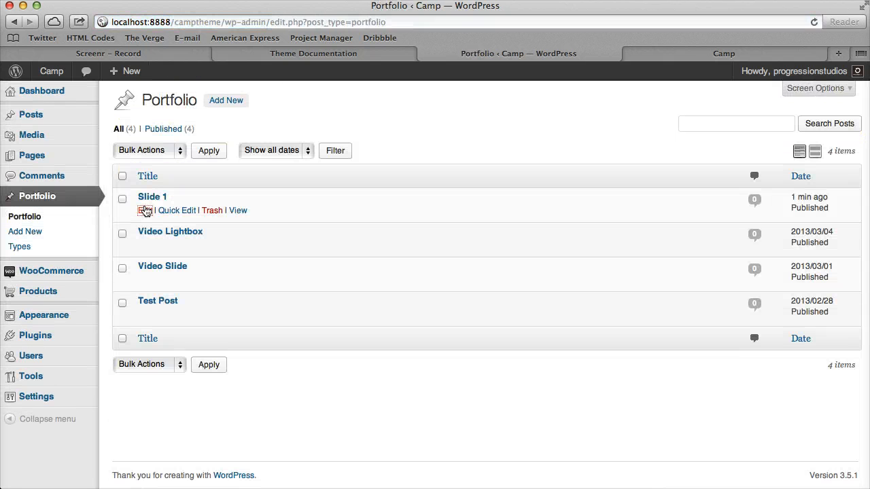
pyautogui.click(135, 251)
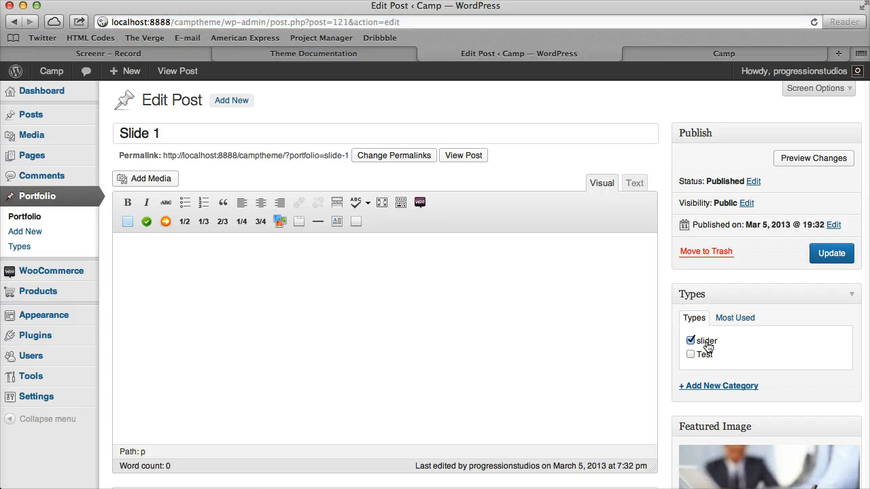
pyautogui.click(40, 232)
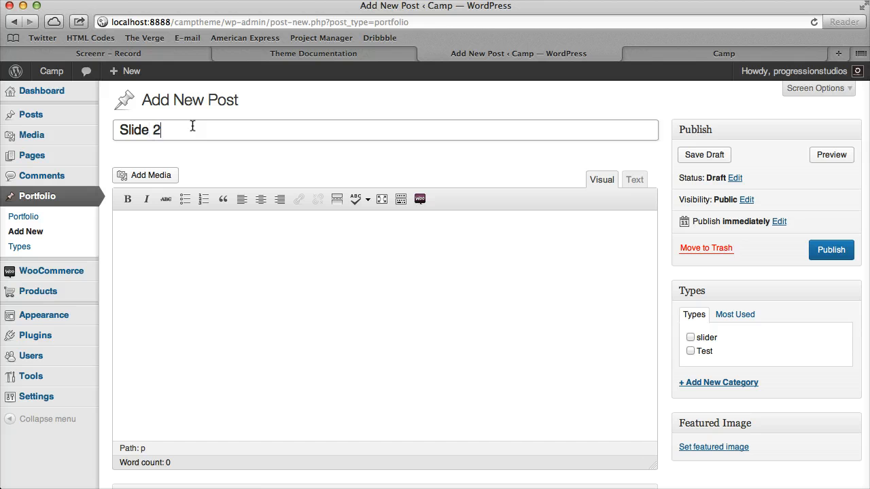
# Upload shutterstock_73130665.jpg to the media library and set that image as the featured image of the Slide 2 post.
pyautogui.click(151, 177)
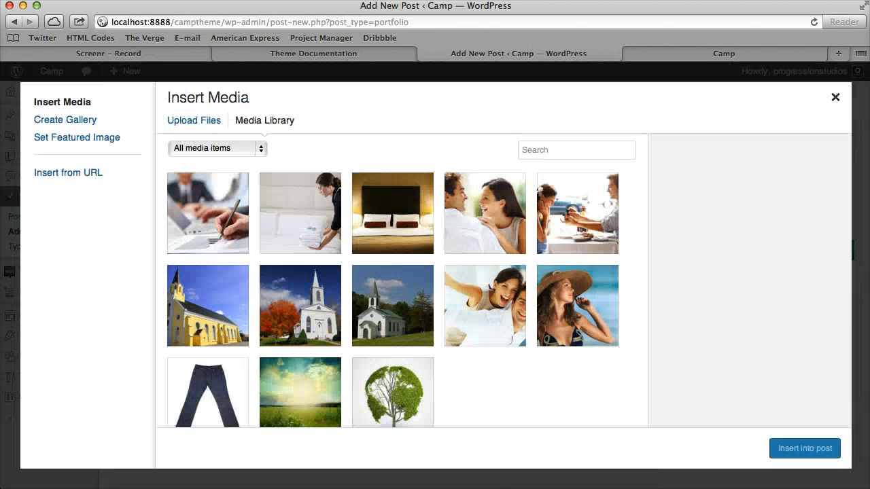
pyautogui.moveTo(499, 306); pyautogui.dragTo(449, 311)
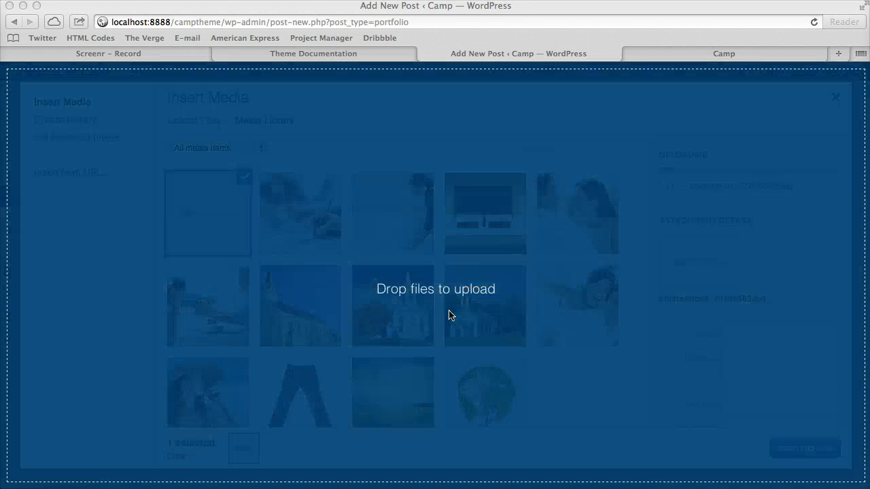
pyautogui.click(382, 107)
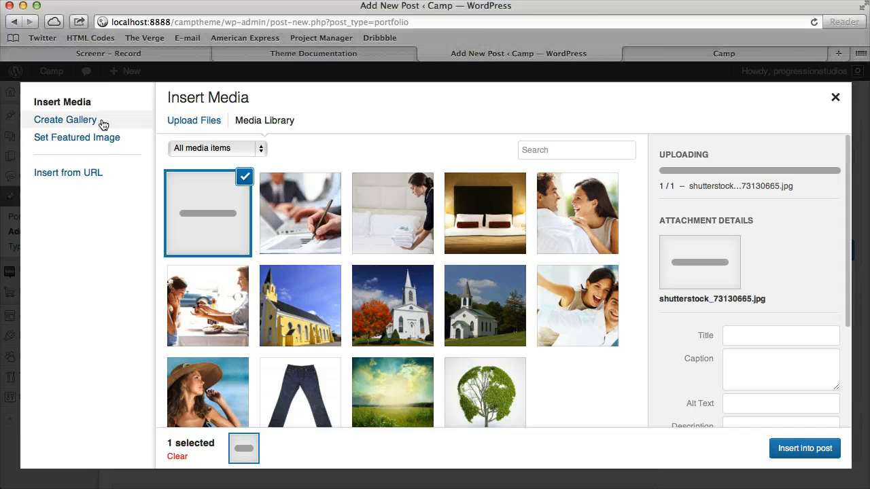
pyautogui.click(70, 144)
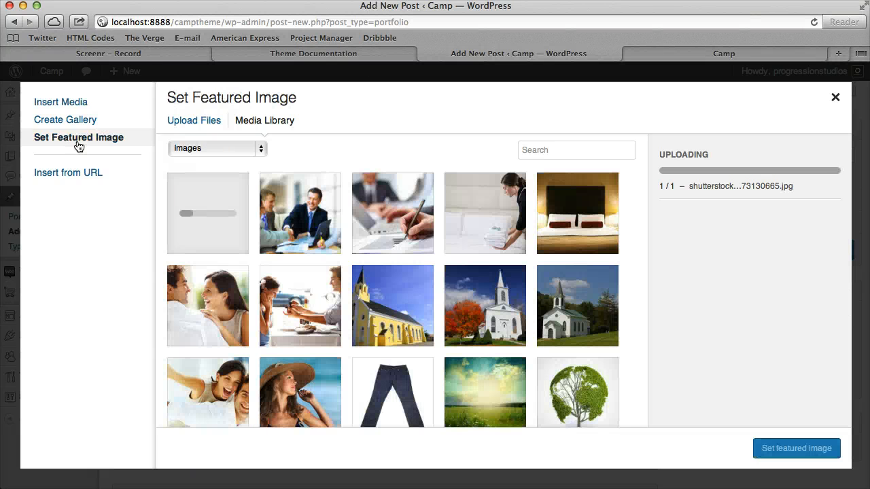
pyautogui.click(313, 222)
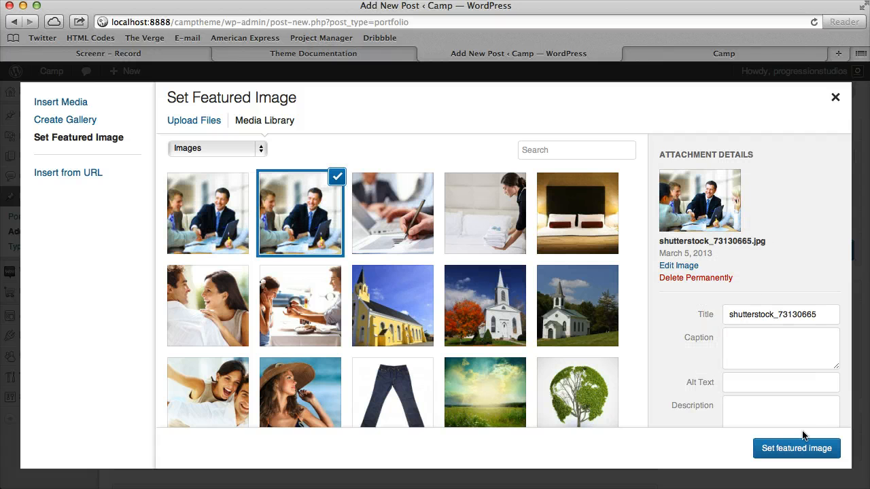
pyautogui.click(798, 453)
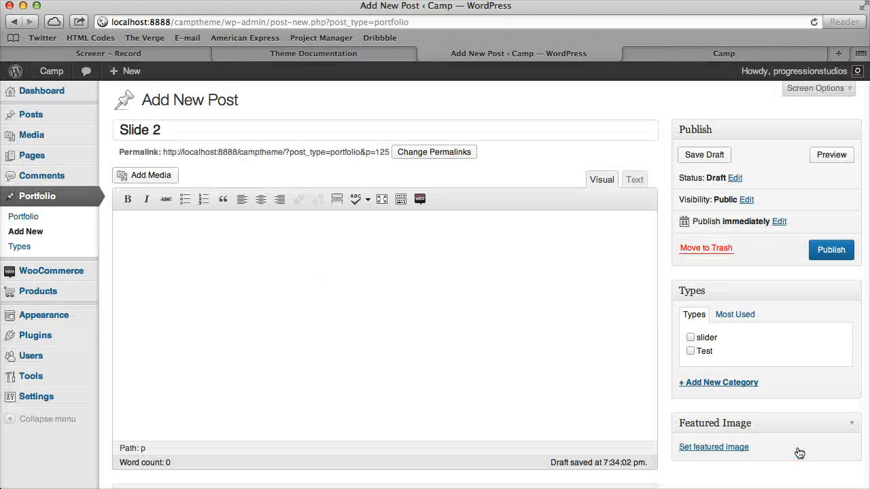
# Assign the Slide 2 portfolio post to the slider type and publish it.
pyautogui.scroll(-5, 693, 362)
pyautogui.scroll(5, 756, 354)
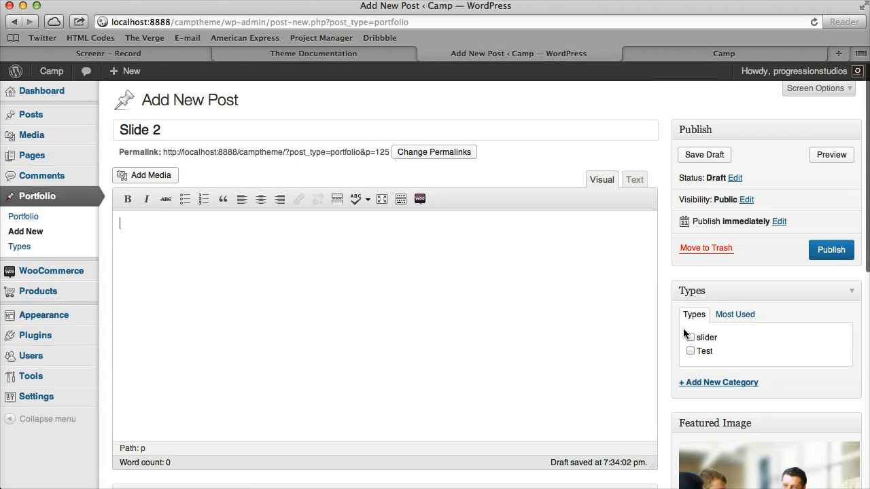
pyautogui.click(691, 339)
pyautogui.click(817, 252)
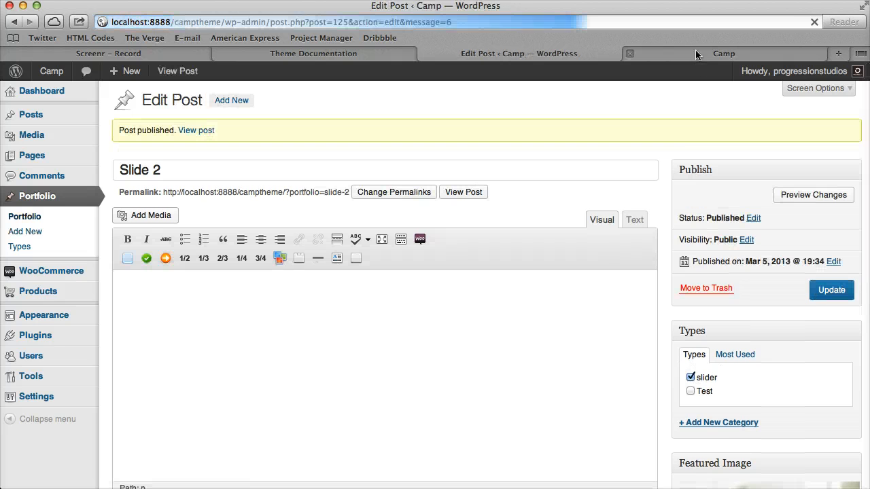
# Reload the site's front page and switch between the two slides in the homepage slider.
pyautogui.click(699, 52)
pyautogui.click(813, 22)
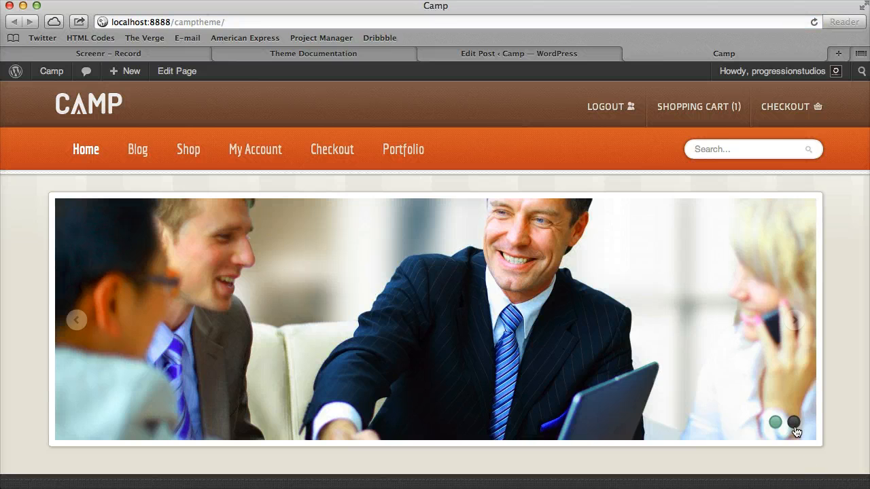
pyautogui.click(794, 427)
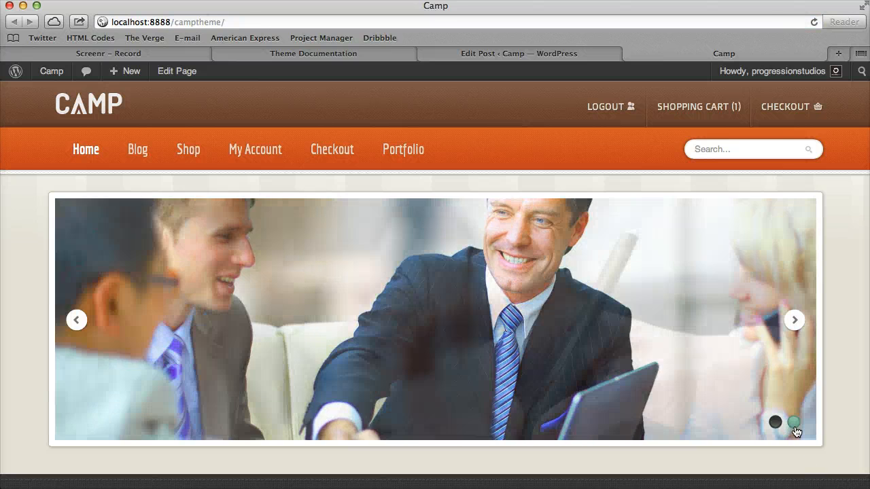
pyautogui.click(776, 427)
pyautogui.click(795, 427)
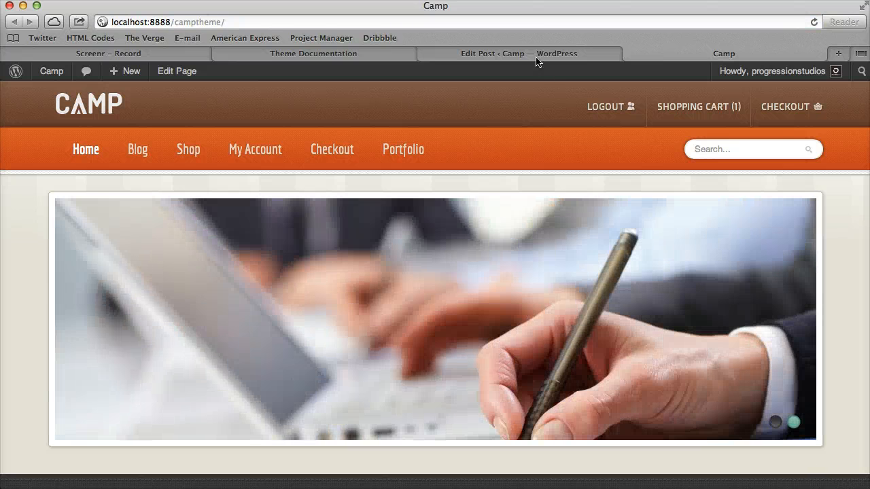
# Update the Slide 2 post with the excerpt "Caption goes here..." and reload the front page to check the caption.
pyautogui.click(536, 54)
pyautogui.scroll(-10, 481, 348)
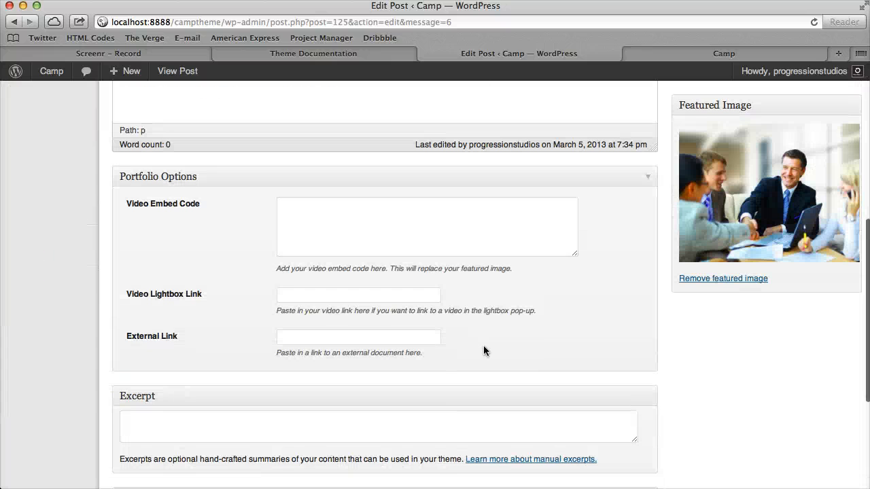
pyautogui.click(426, 424)
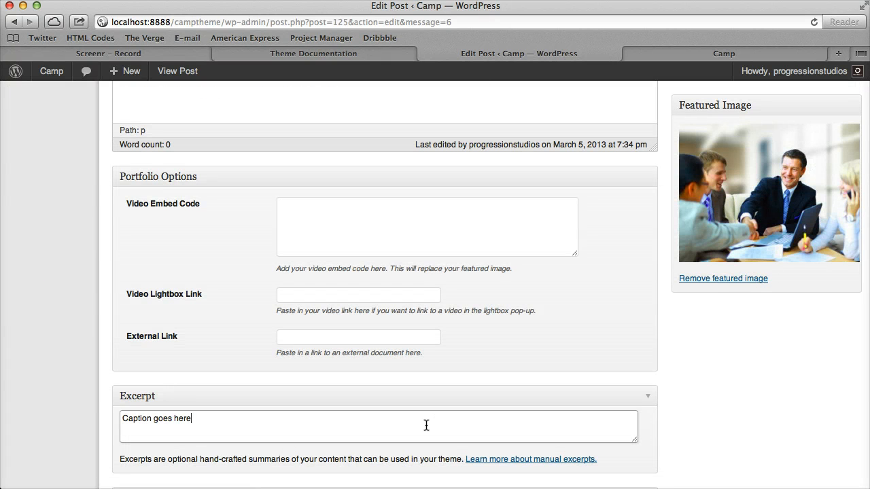
pyautogui.scroll(10, 563, 355)
pyautogui.click(831, 344)
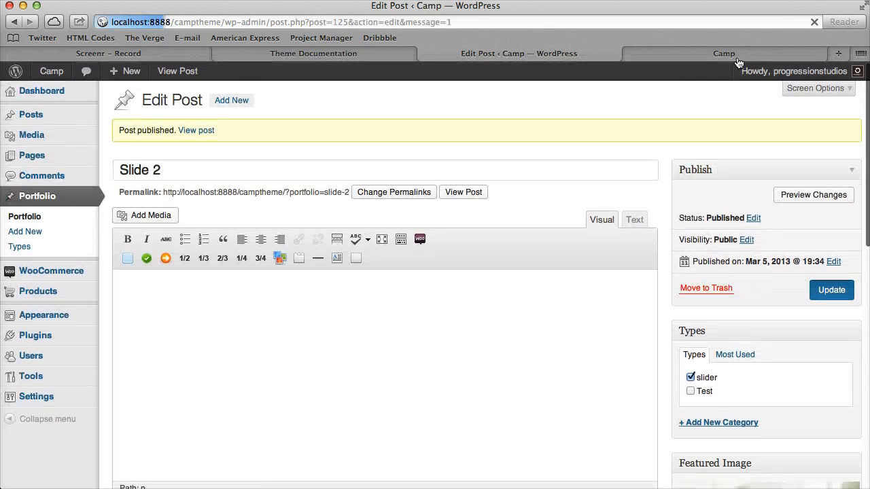
pyautogui.click(733, 53)
pyautogui.click(814, 23)
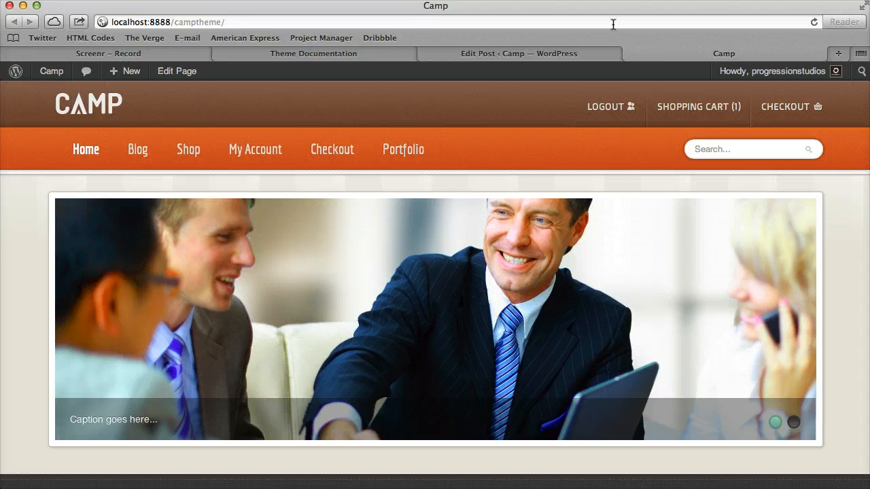
pyautogui.click(581, 53)
pyautogui.scroll(-6, 318, 416)
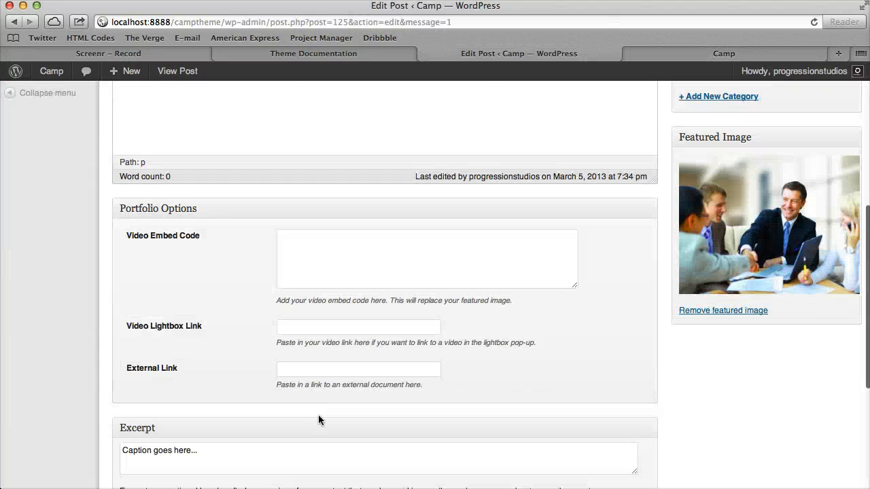
pyautogui.click(320, 369)
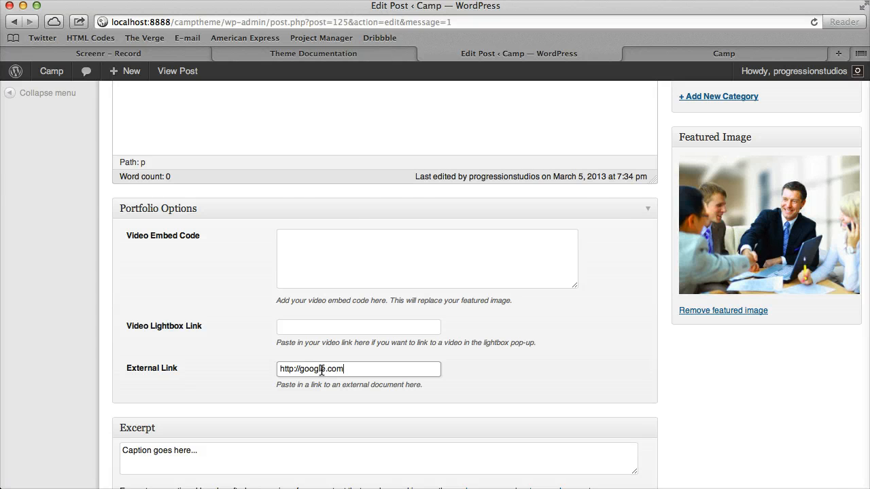
pyautogui.press('Return')
pyautogui.scroll(-10, 197, 388)
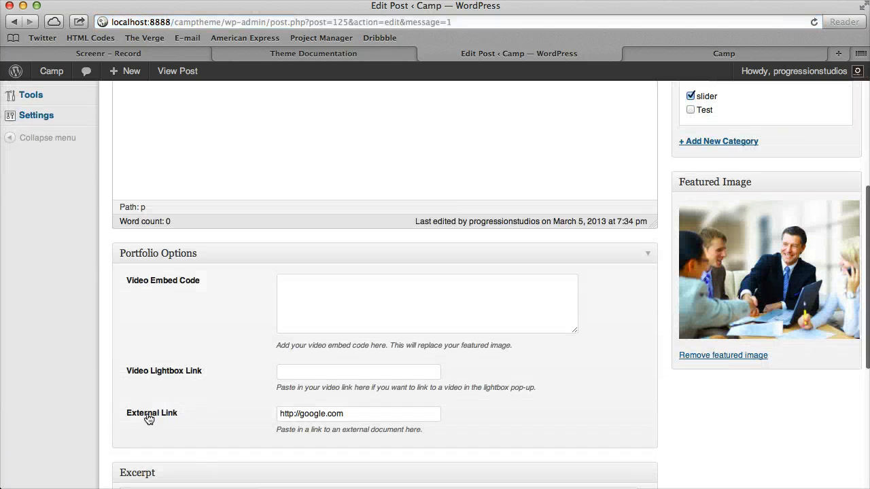
# Reload the front page, follow the link on the captioned slide, and return to the site.
pyautogui.click(724, 53)
pyautogui.click(813, 22)
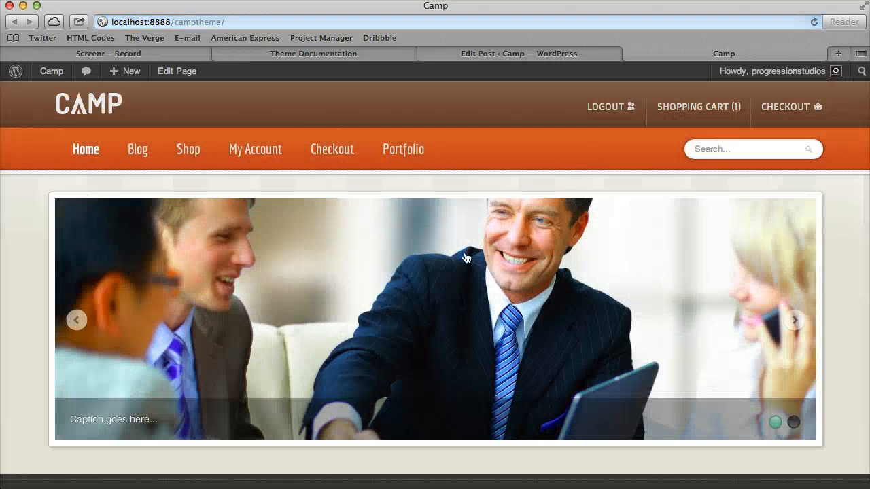
pyautogui.click(466, 257)
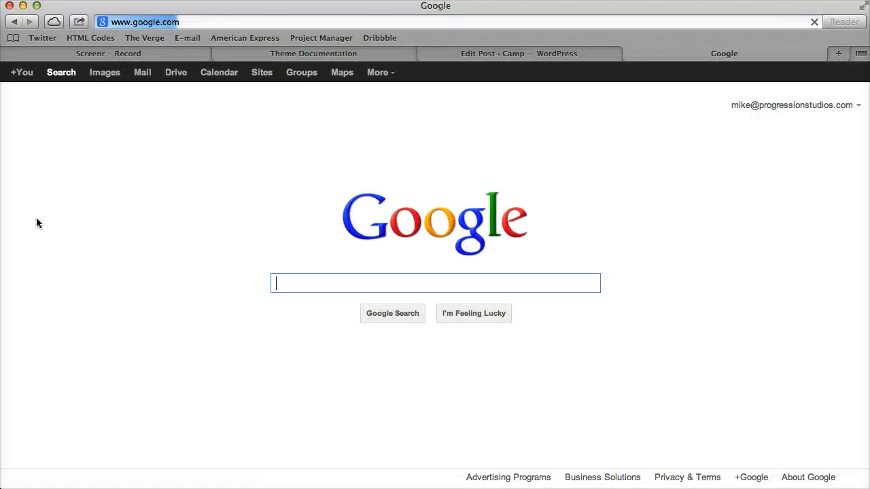
pyautogui.click(17, 23)
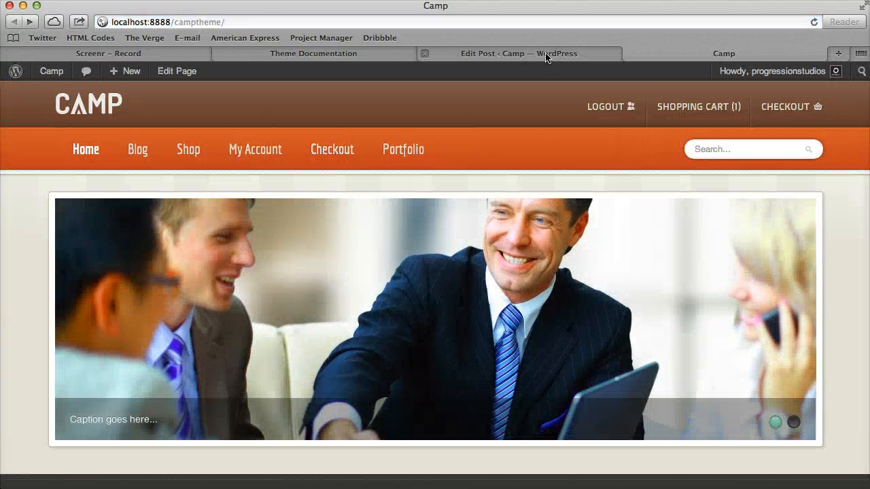
# Clear the External Link in the Slide 2 post's portfolio options.
pyautogui.click(548, 55)
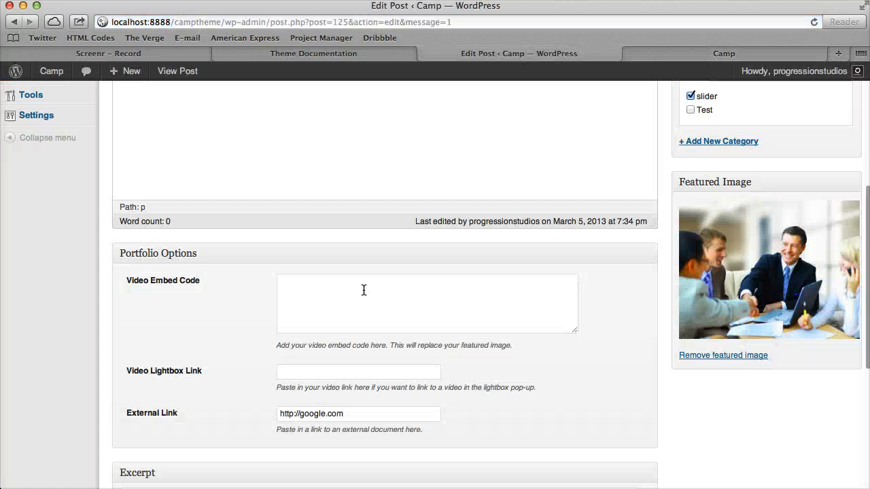
pyautogui.tripleClick(356, 412)
pyautogui.press('BackSpace')
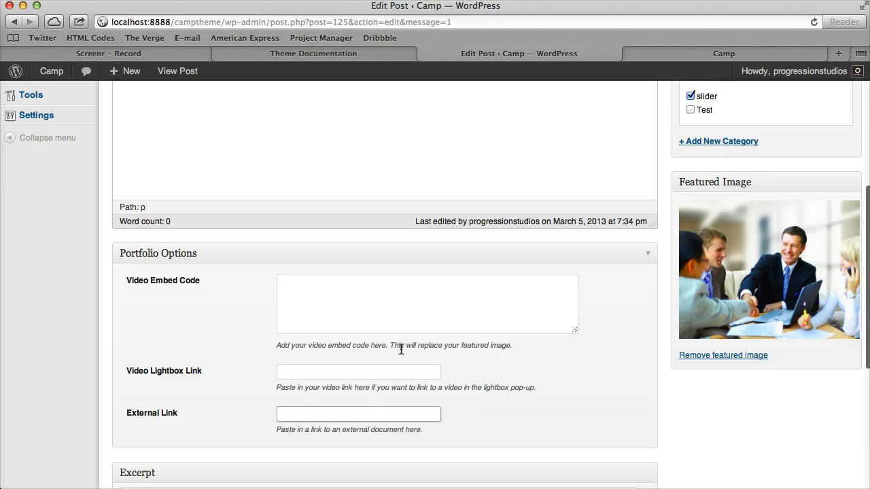
# Examine the Video Embed Code and Video Lightbox Link options of the Slide 2 post.
pyautogui.click(350, 317)
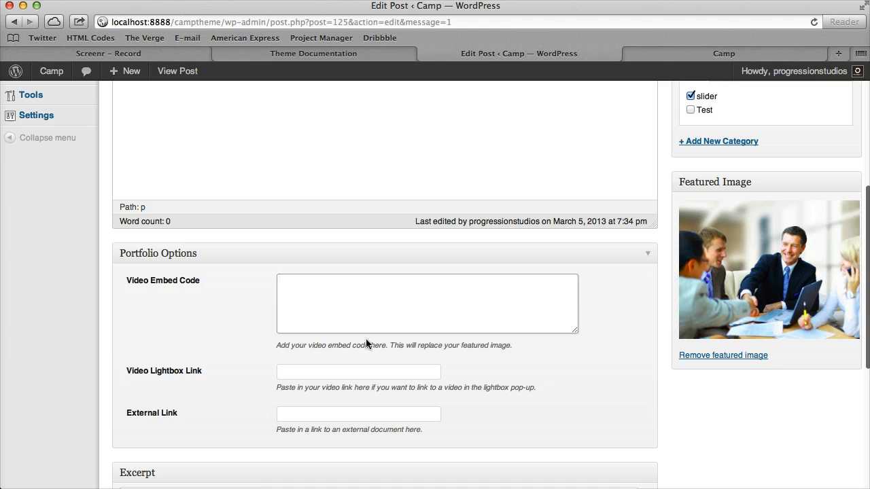
pyautogui.click(355, 370)
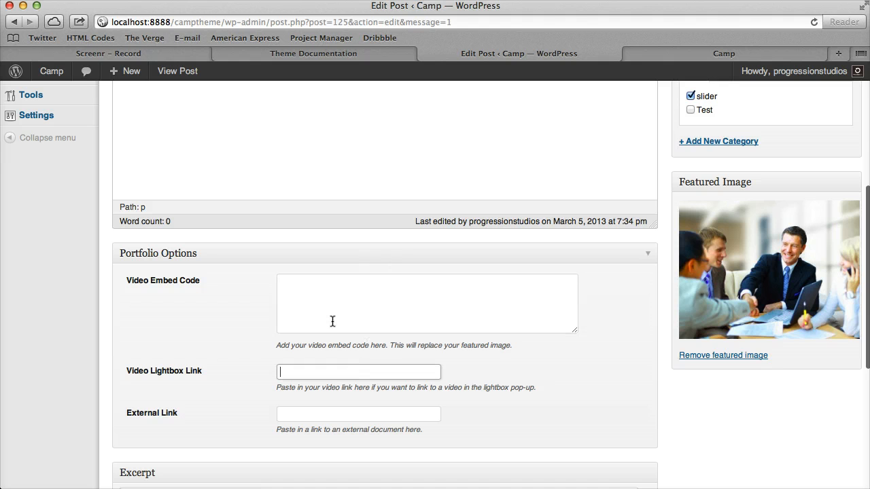
pyautogui.scroll(5, 379, 281)
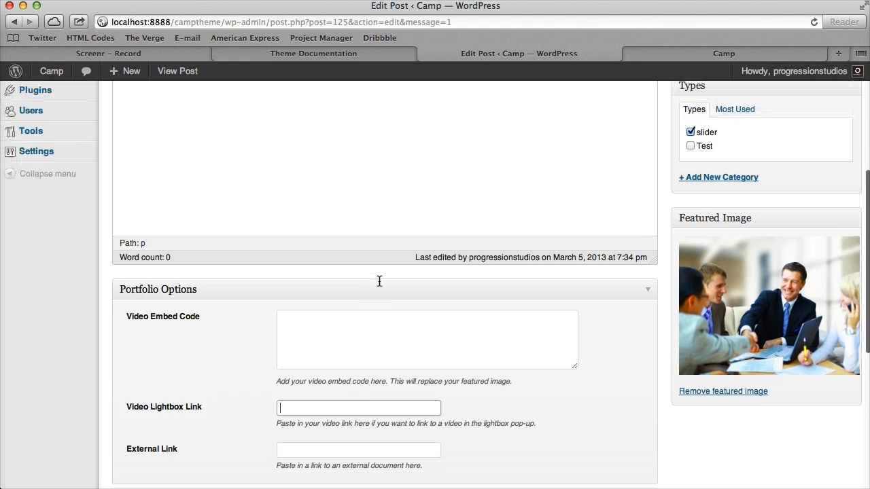
pyautogui.scroll(1, 564, 223)
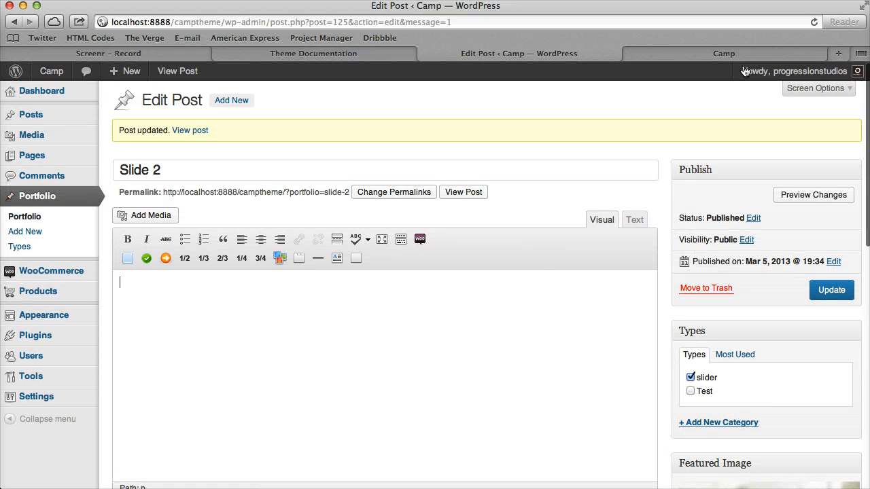
# Switch between the slides on the front page, and compare the slider with the Slide 2 post's settings.
pyautogui.click(724, 54)
pyautogui.click(794, 425)
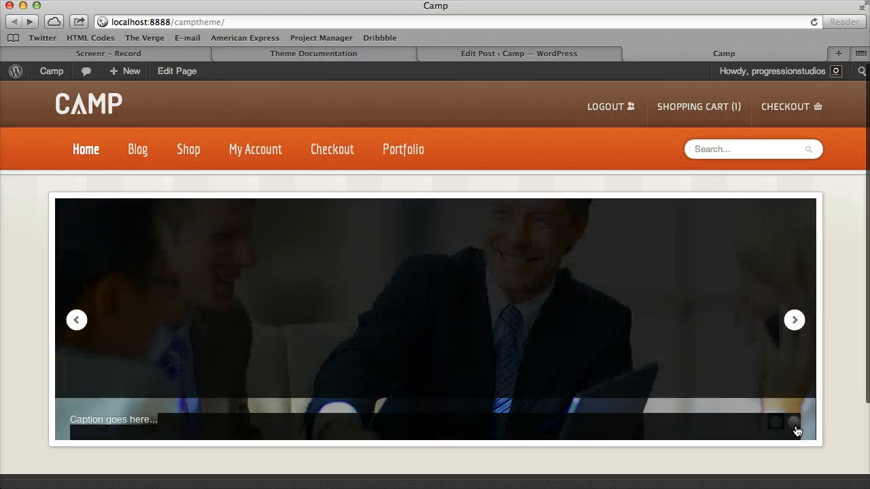
pyautogui.click(774, 425)
pyautogui.click(531, 54)
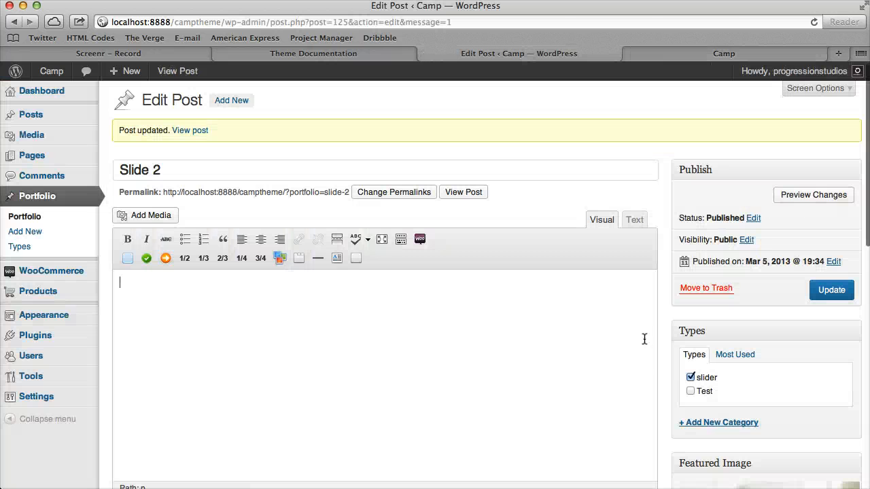
pyautogui.moveTo(59, 164)
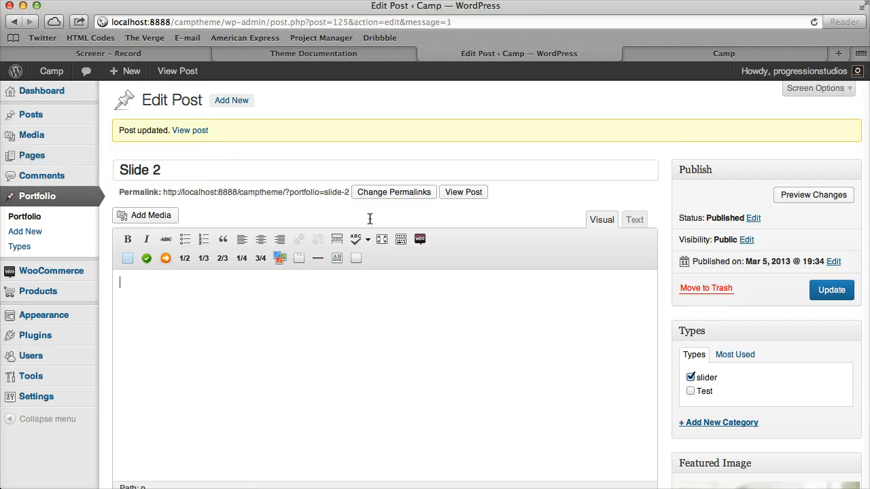
pyautogui.click(676, 54)
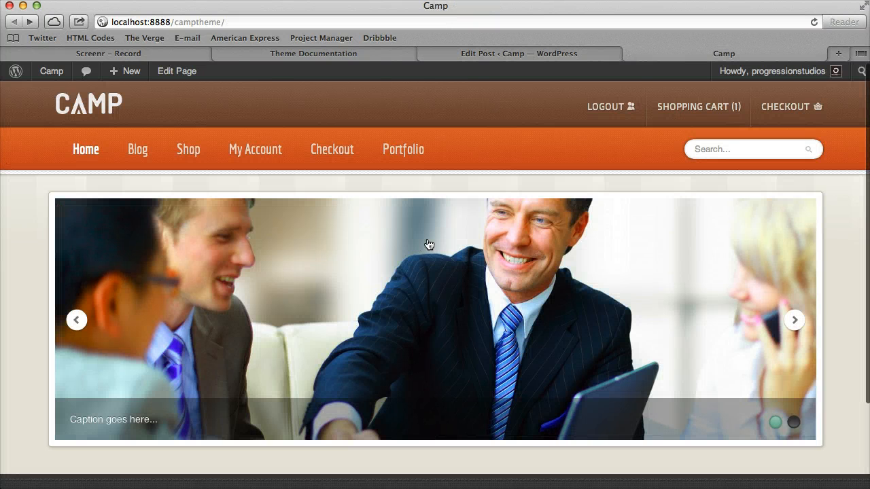